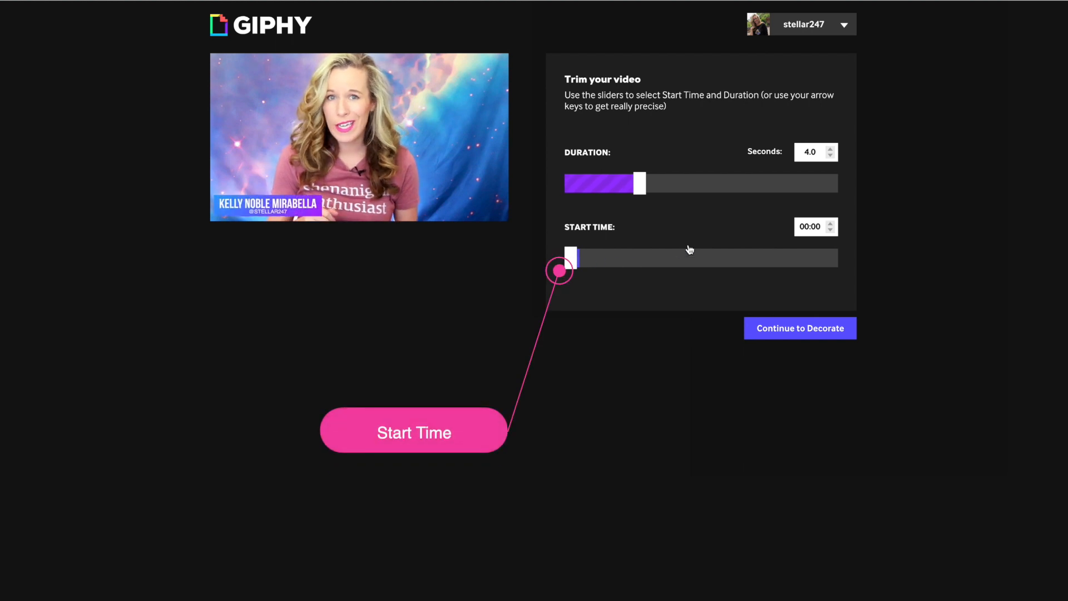
Step: Trim the video to start at 07:14 with a duration of 0.5 seconds, and continue to decorating
{"action": "left_click", "coordinate": [591, 260]}
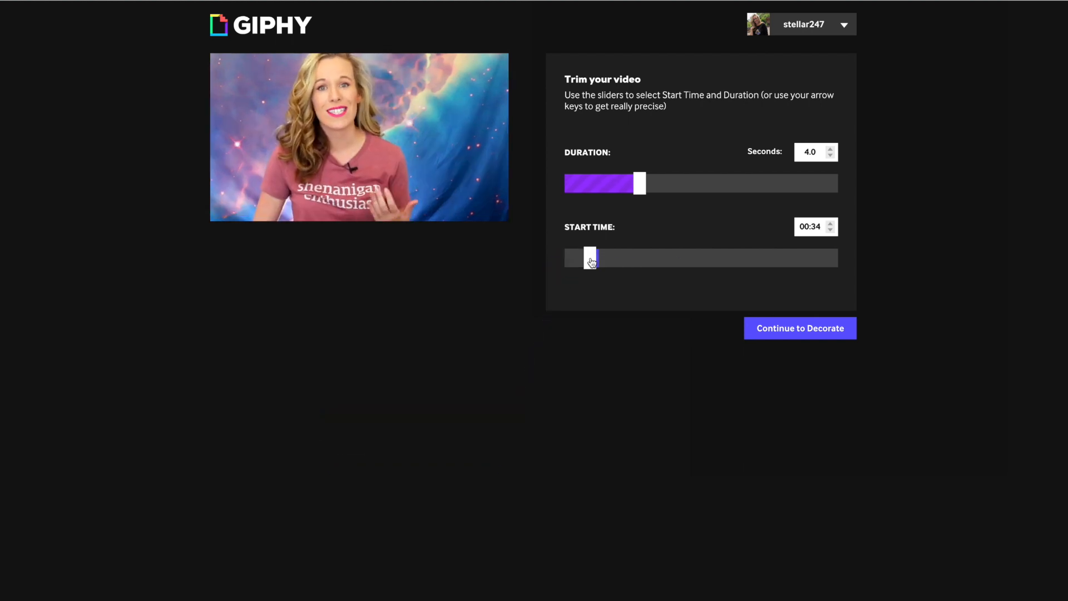
{"action": "left_click_drag", "start_coordinate": [591, 260], "coordinate": [601, 260]}
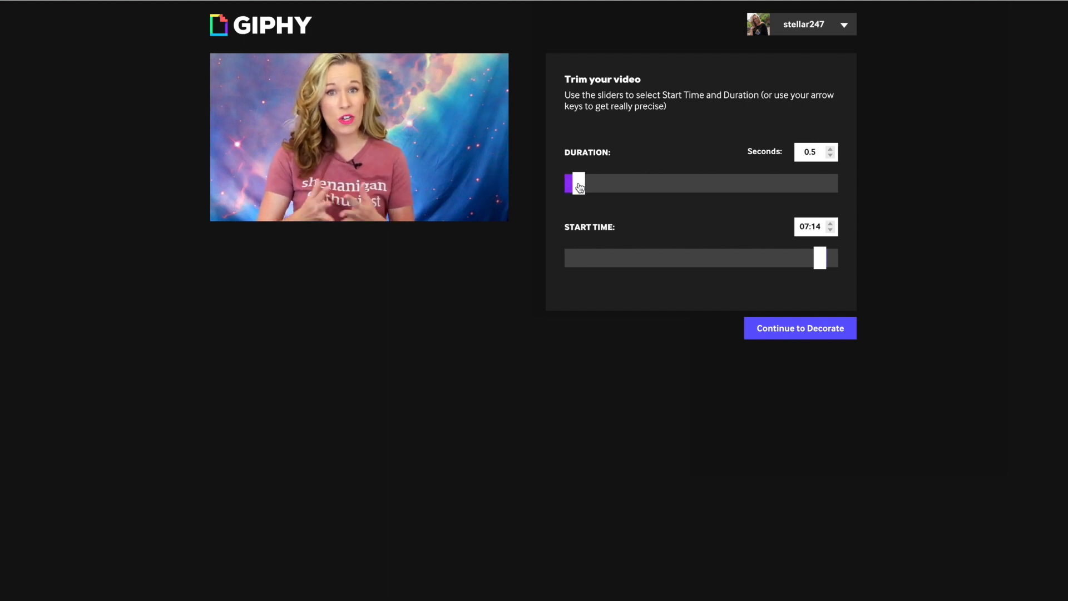
{"action": "left_click_drag", "start_coordinate": [579, 187], "coordinate": [557, 175]}
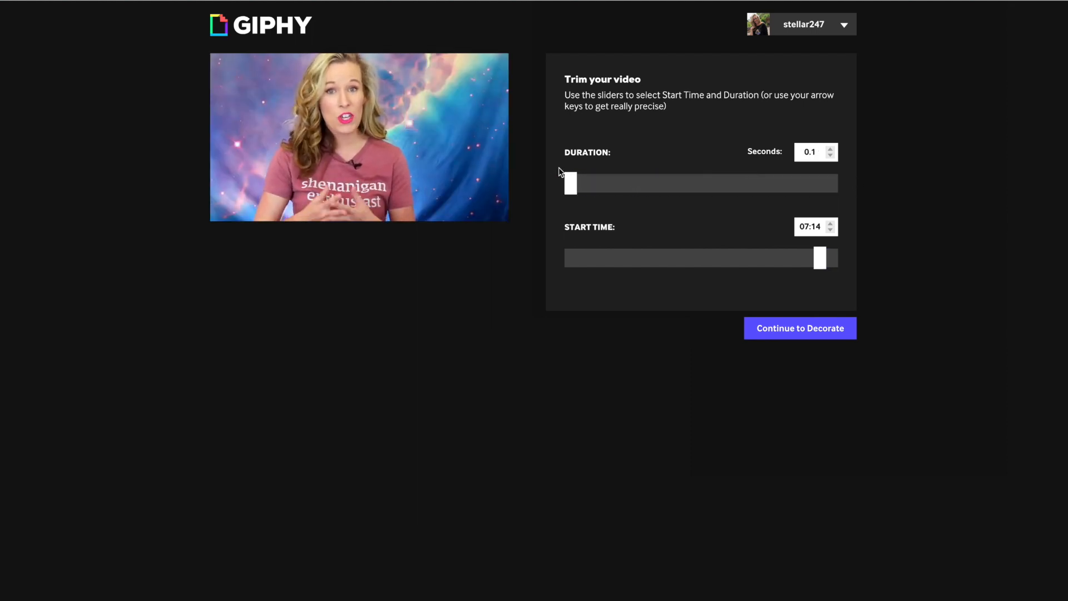
{"action": "left_click", "coordinate": [574, 182]}
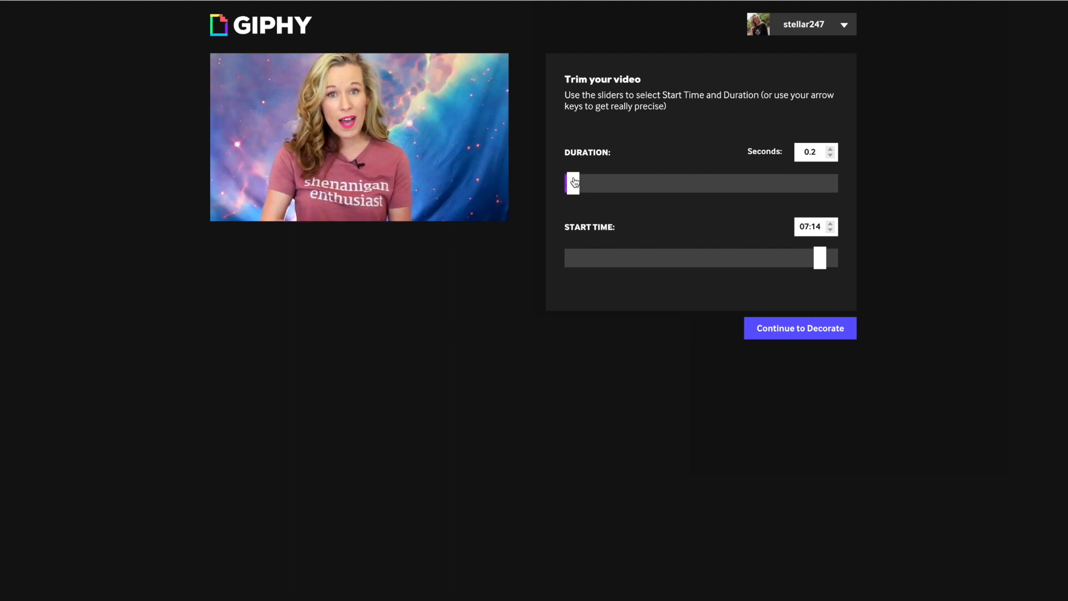
{"action": "left_click_drag", "start_coordinate": [574, 183], "coordinate": [580, 183]}
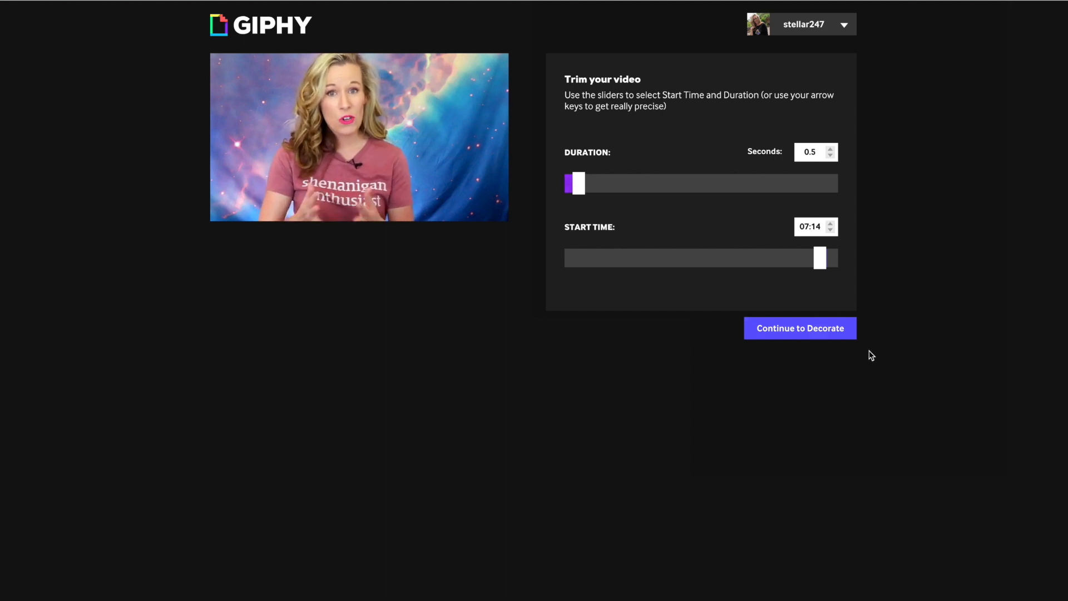
{"action": "left_click", "coordinate": [807, 336]}
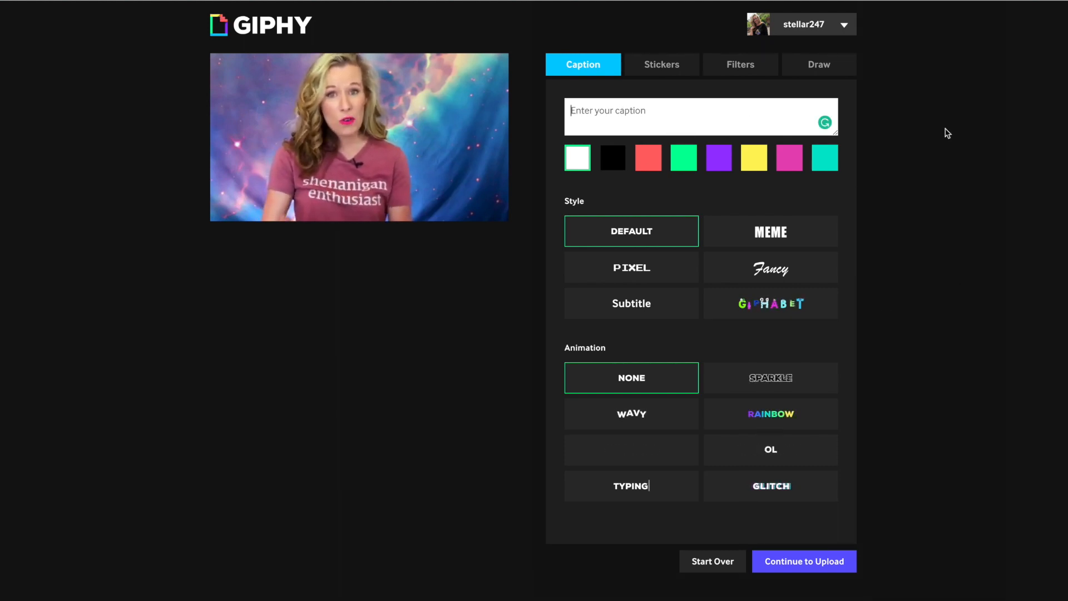
Step: Add the caption "Do you have it?" and place it along the bottom of the video frame
{"action": "type", "text": "Do you have it"}
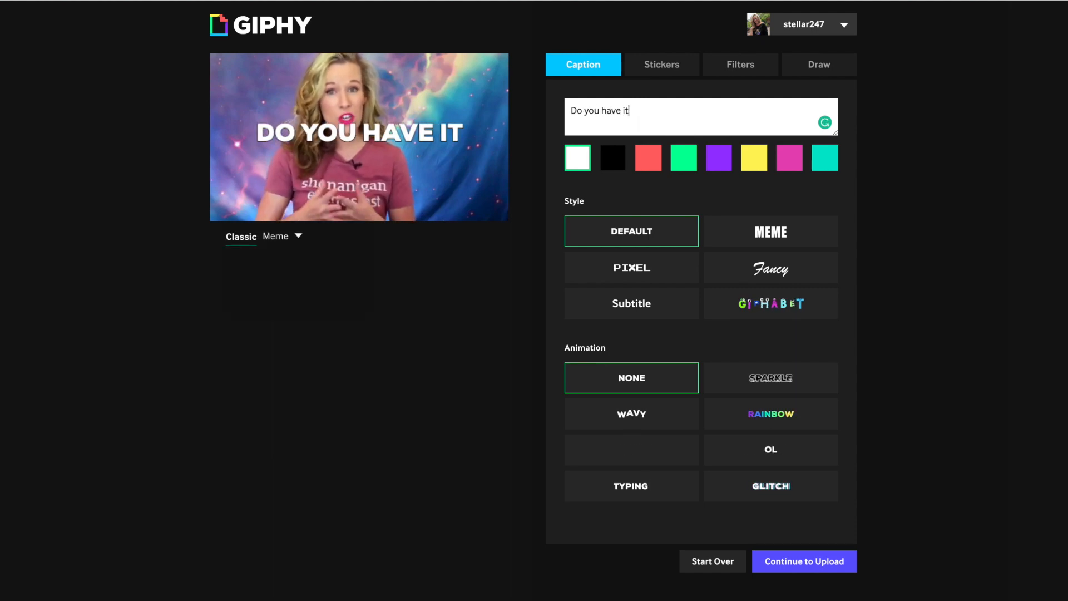
{"action": "type", "text": "?"}
{"action": "mouse_move", "coordinate": [377, 135]}
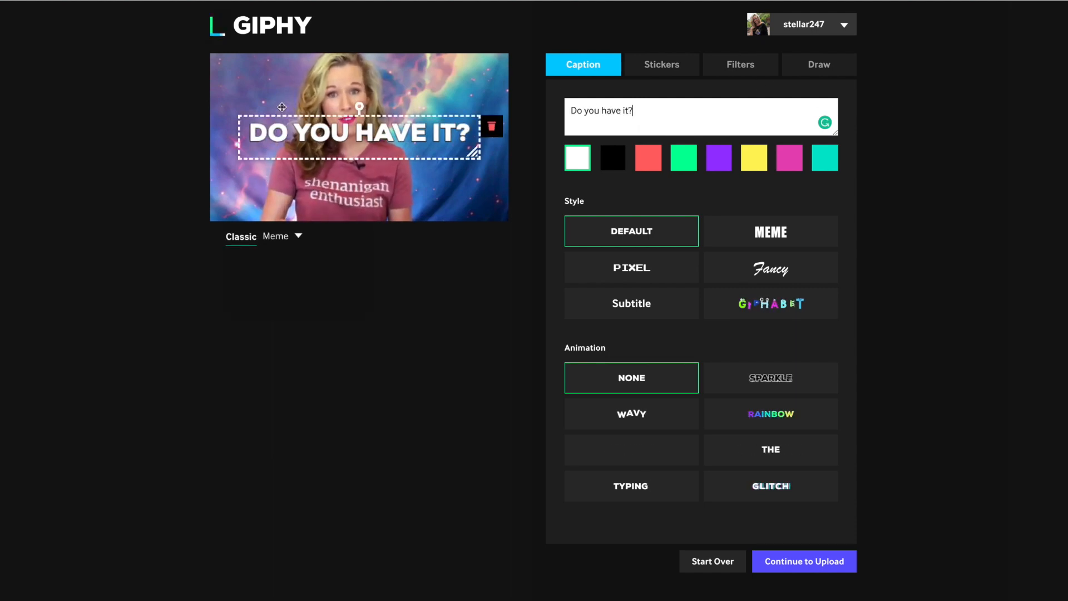
{"action": "left_click_drag", "start_coordinate": [376, 136], "coordinate": [371, 192]}
Step: Try the Pixel, Subtitle, Giphabet and Fancy styles on the caption and settle on Meme
{"action": "left_click", "coordinate": [642, 268]}
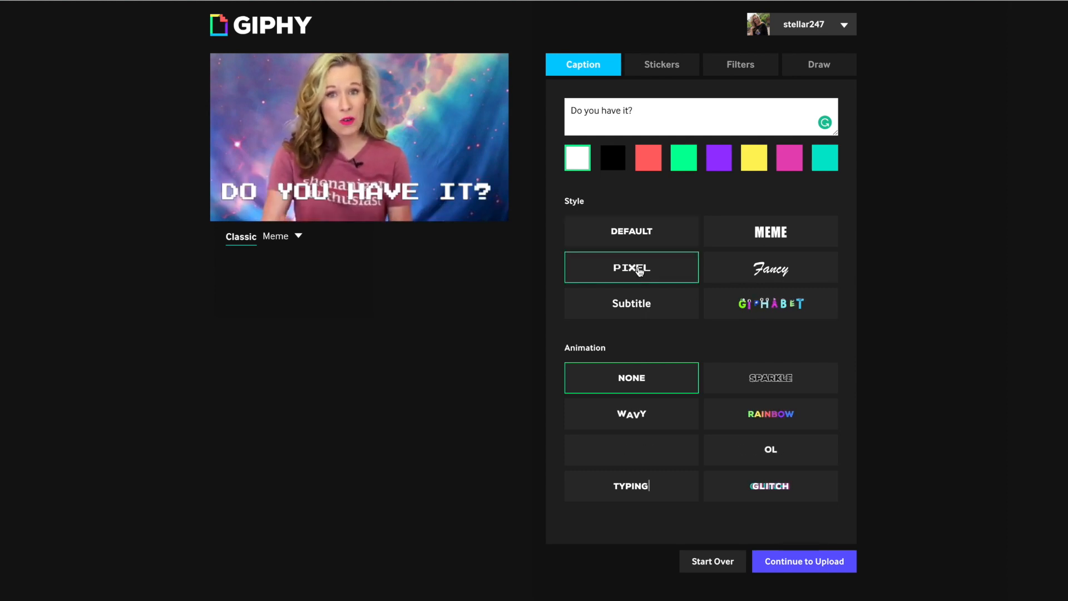
{"action": "left_click", "coordinate": [643, 304]}
{"action": "left_click", "coordinate": [770, 303]}
{"action": "left_click", "coordinate": [748, 268]}
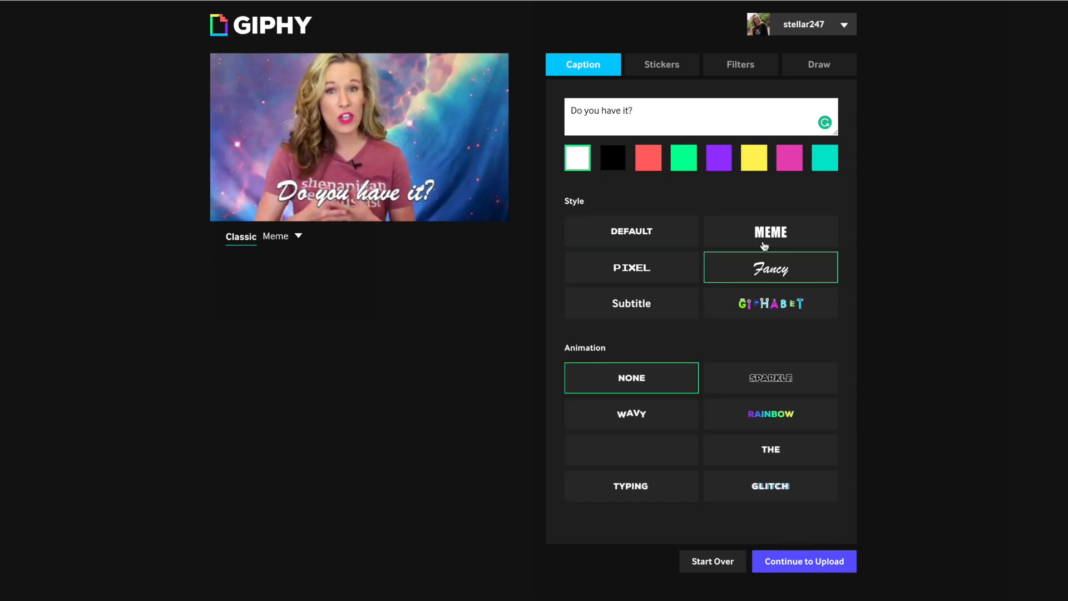
{"action": "left_click", "coordinate": [769, 232]}
Step: Try the caption in green, purple, yellow, pink and teal, ending on red
{"action": "left_click", "coordinate": [646, 159]}
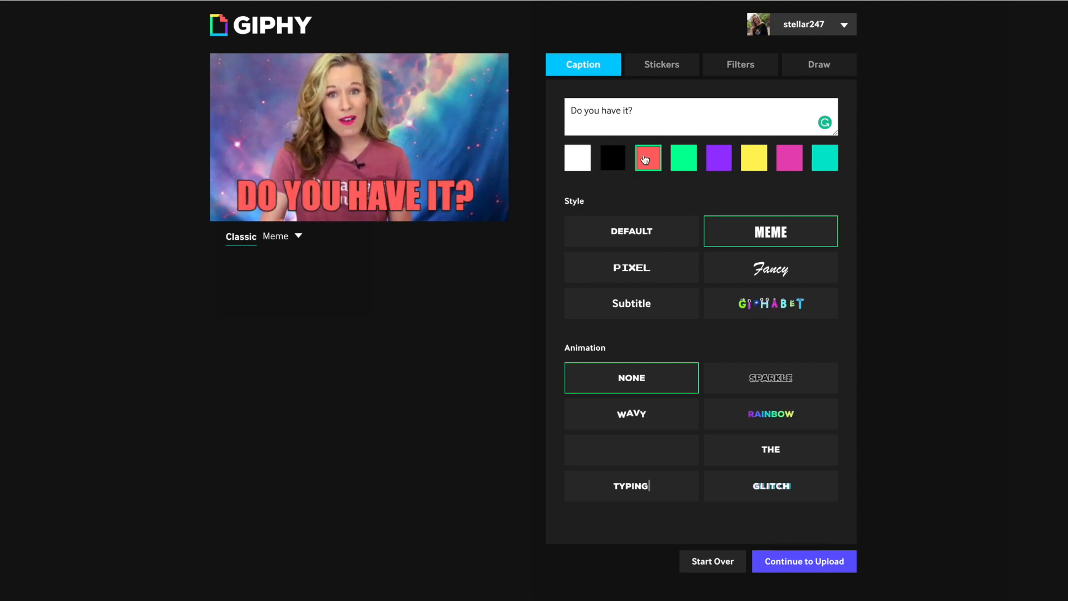
{"action": "left_click", "coordinate": [679, 161]}
{"action": "left_click", "coordinate": [726, 165]}
{"action": "left_click", "coordinate": [758, 163]}
{"action": "left_click", "coordinate": [789, 164]}
{"action": "left_click", "coordinate": [829, 166]}
{"action": "left_click", "coordinate": [687, 165]}
{"action": "left_click", "coordinate": [656, 167]}
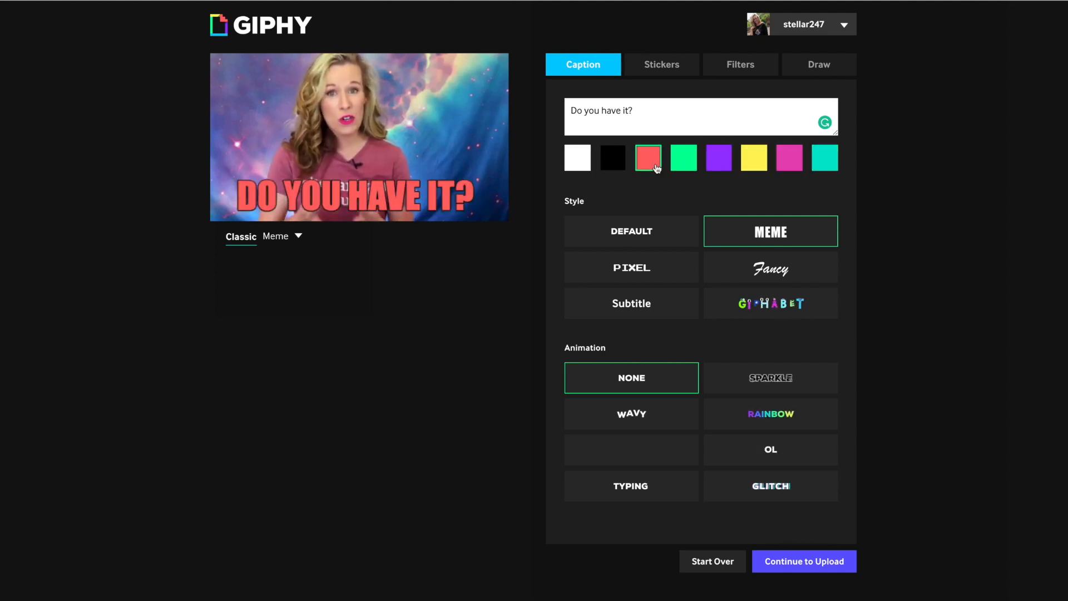
Step: Compare the Wavy and Rainbow animations with Sparkle on a pink caption, and keep Sparkle
{"action": "left_click", "coordinate": [764, 381]}
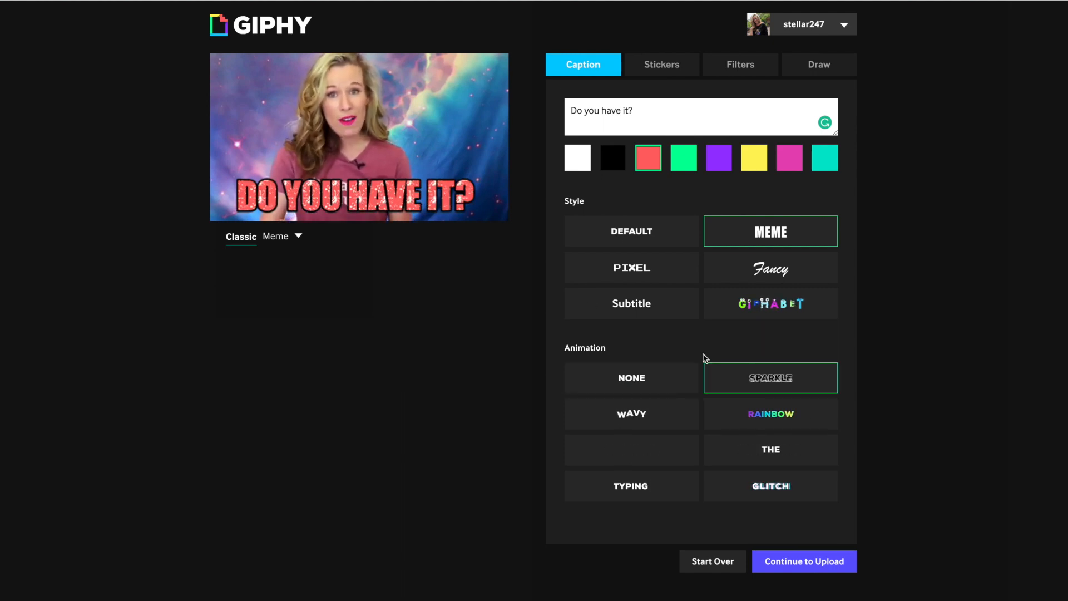
{"action": "left_click", "coordinate": [792, 159]}
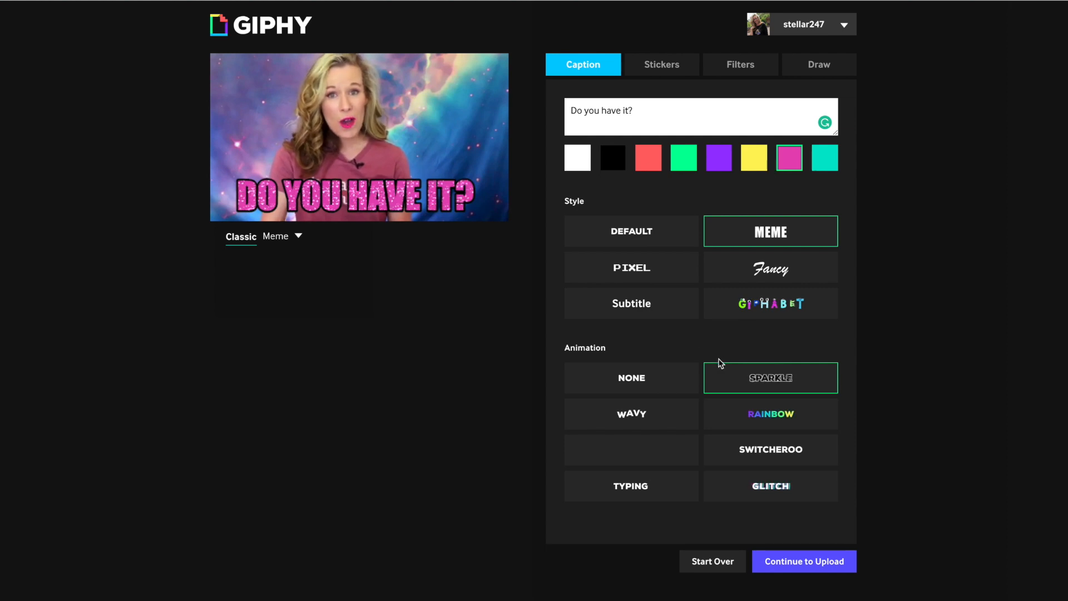
{"action": "left_click", "coordinate": [647, 421]}
{"action": "left_click", "coordinate": [740, 423]}
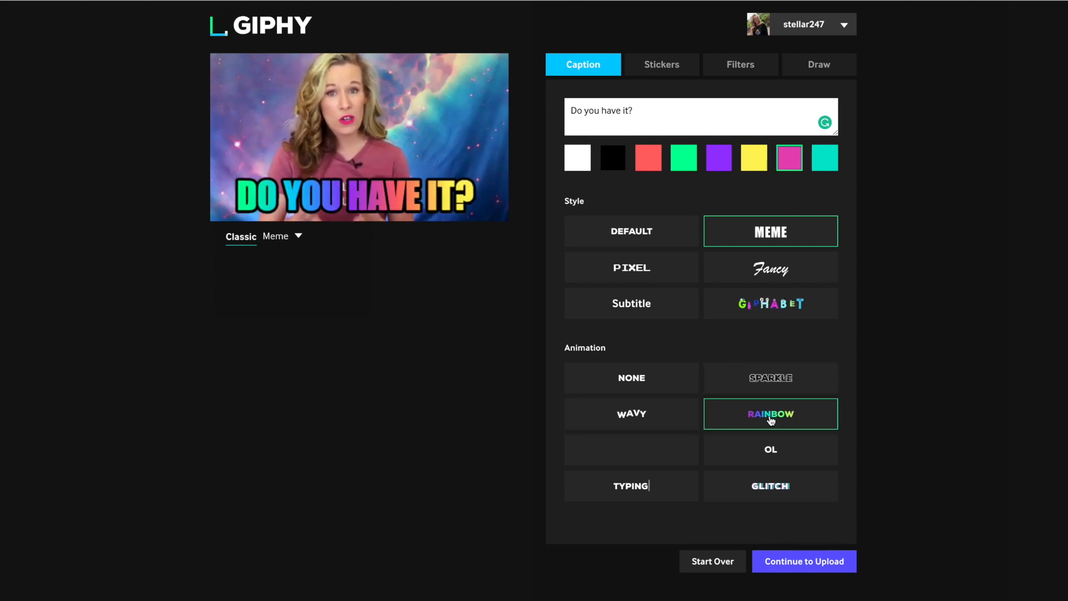
{"action": "left_click", "coordinate": [774, 384]}
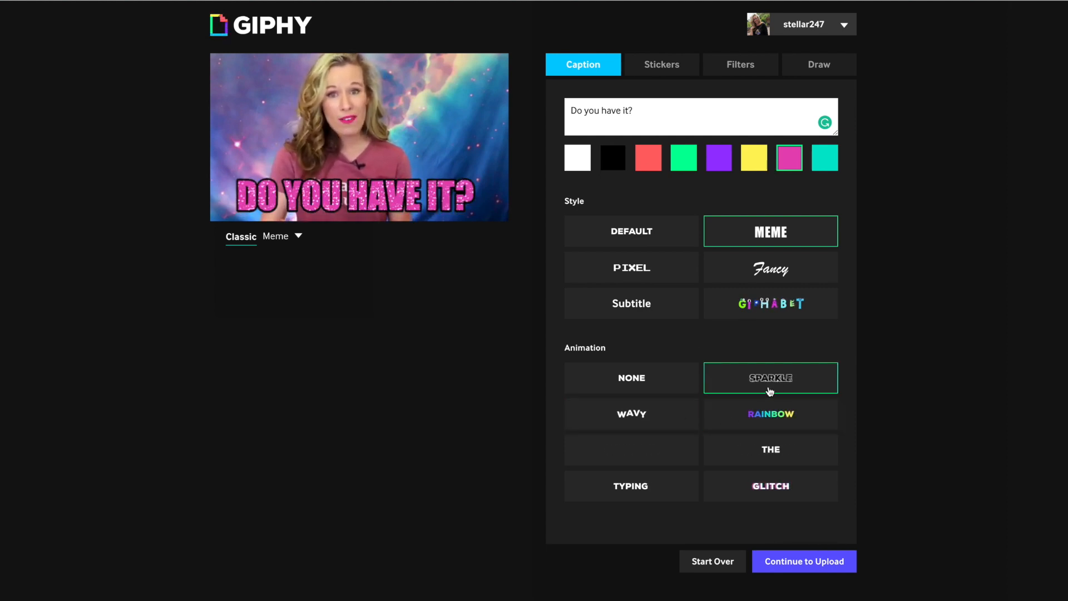
Step: Try the sparkling caption in teal, purple, green, red and black, and finish with white
{"action": "left_click", "coordinate": [825, 158]}
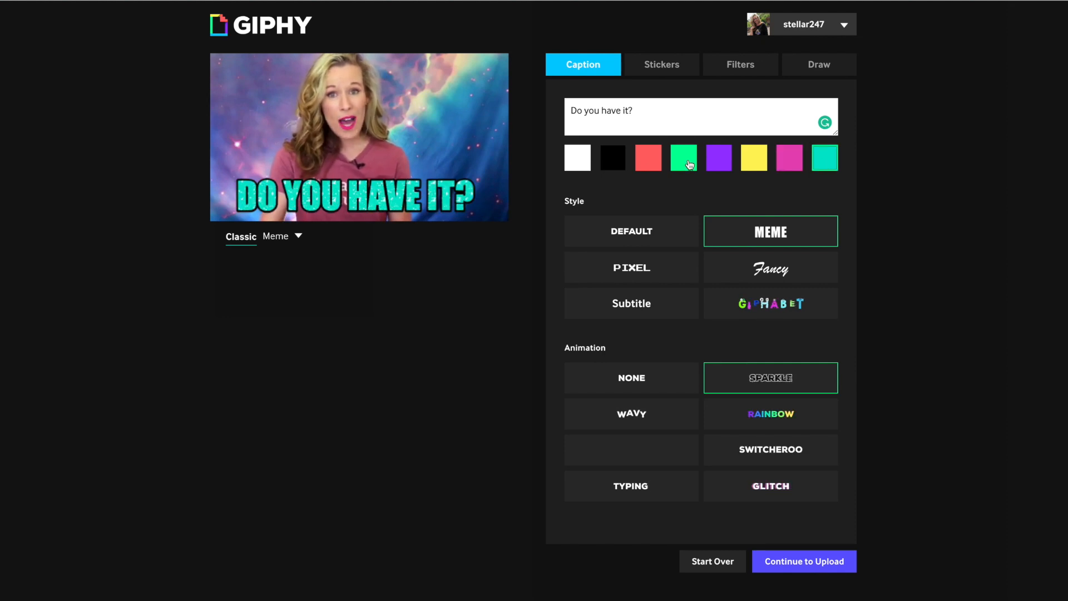
{"action": "left_click", "coordinate": [717, 163]}
{"action": "left_click", "coordinate": [689, 166]}
{"action": "left_click", "coordinate": [652, 167]}
{"action": "left_click", "coordinate": [616, 163]}
{"action": "left_click", "coordinate": [584, 164]}
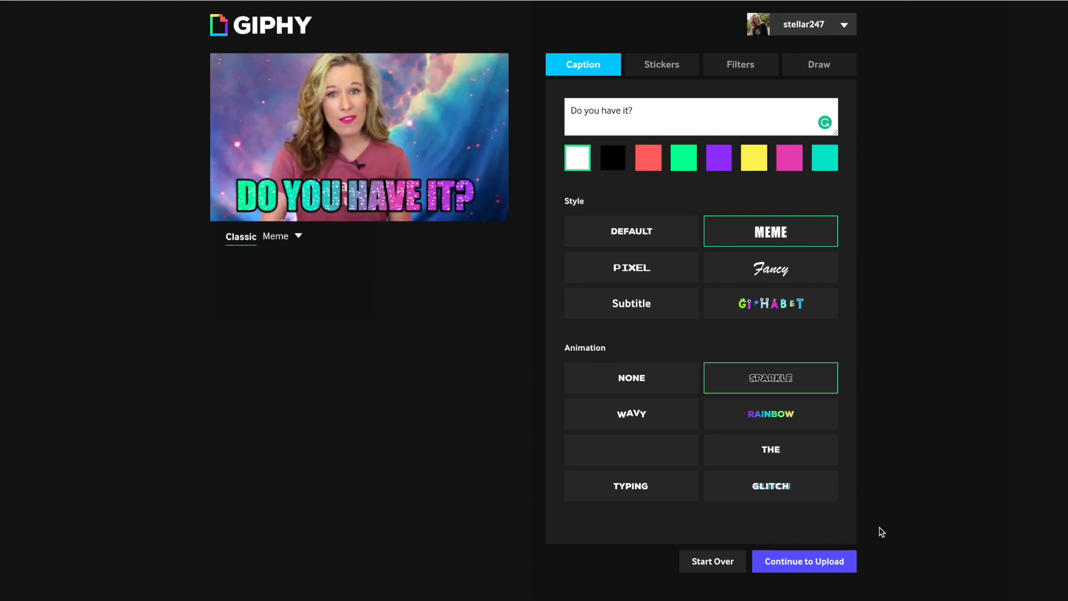
Step: Continue to the upload details and add the tags "#stellar247" and "do you have it"
{"action": "left_click", "coordinate": [805, 563]}
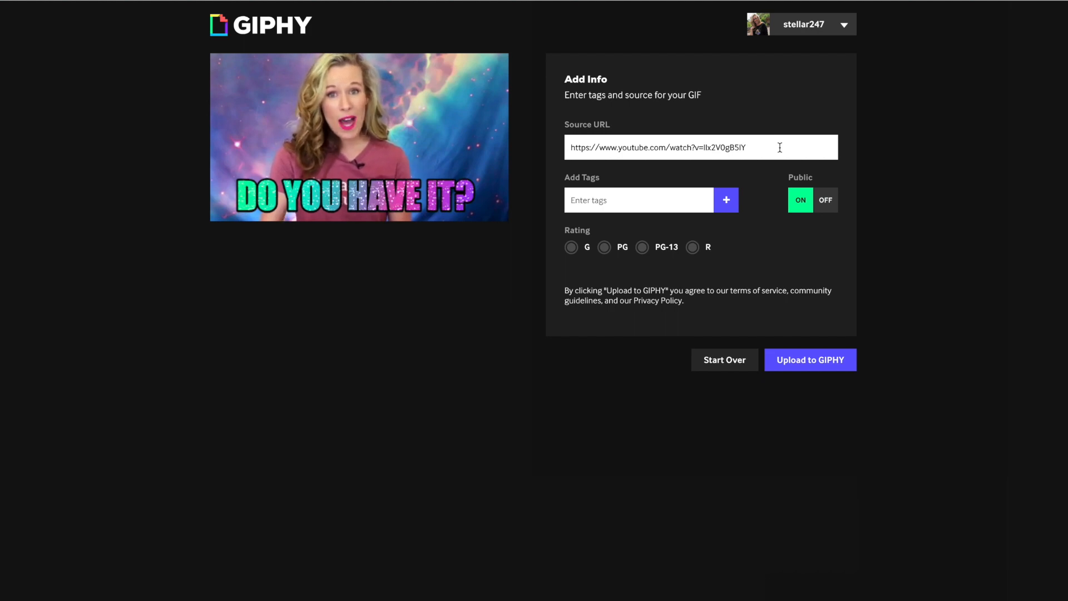
{"action": "left_click", "coordinate": [604, 194]}
{"action": "type", "text": "#"}
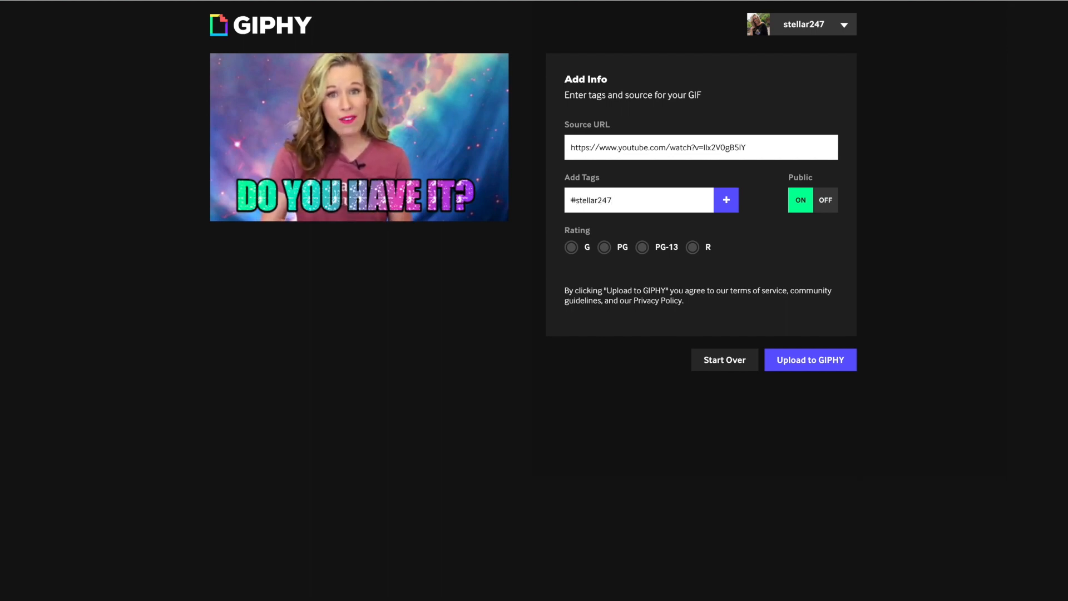
{"action": "type", "text": "stellar247"}
{"action": "key", "text": "Return"}
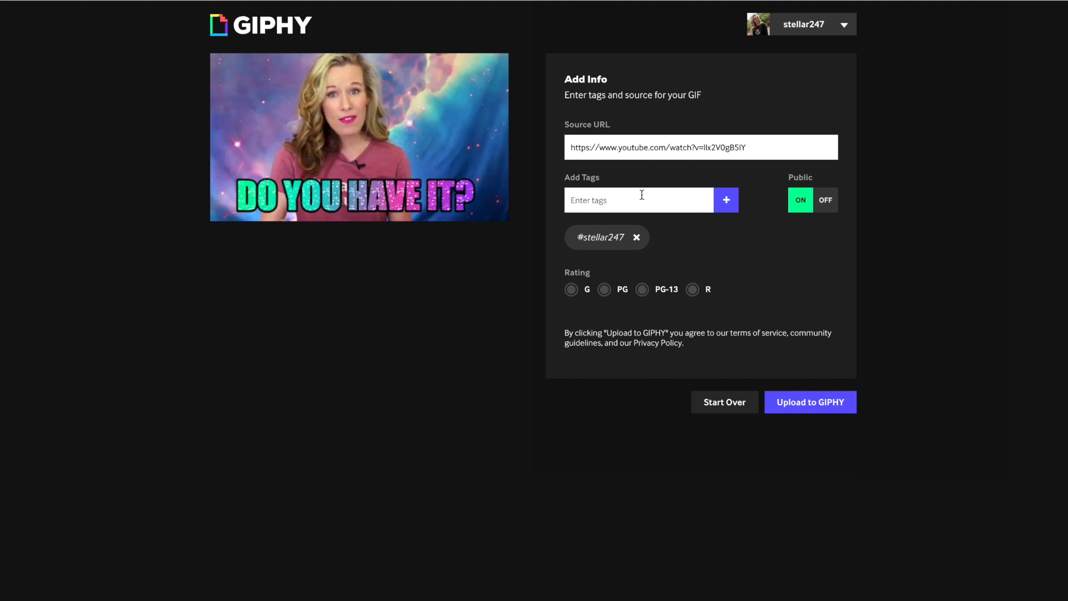
{"action": "type", "text": "do you have it"}
{"action": "key", "text": "Return"}
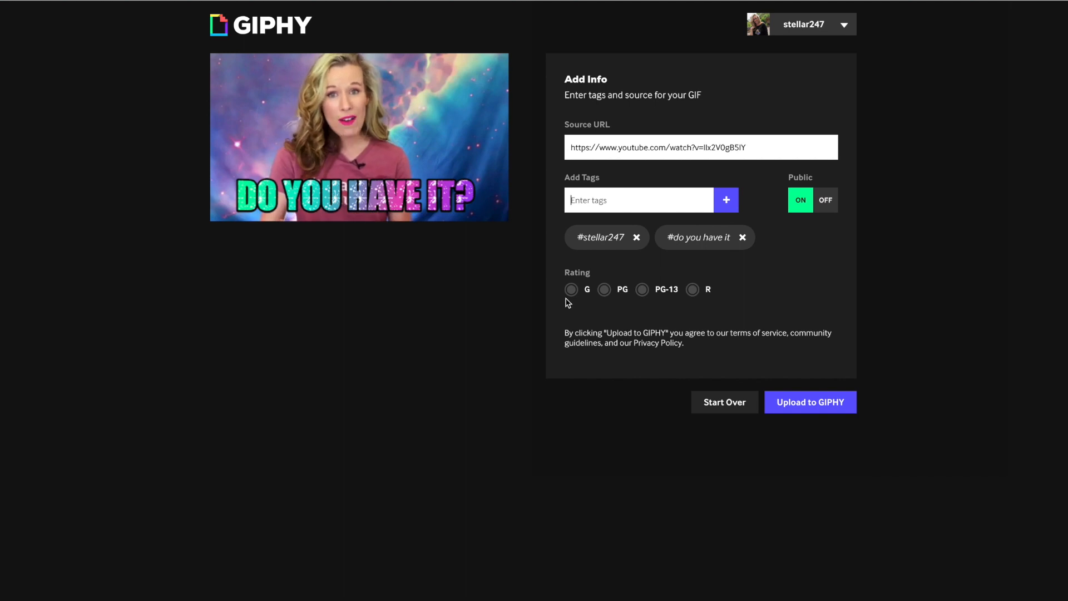
Step: Rate the GIF G and upload it to GIPHY
{"action": "left_click", "coordinate": [571, 289]}
{"action": "left_click", "coordinate": [801, 404]}
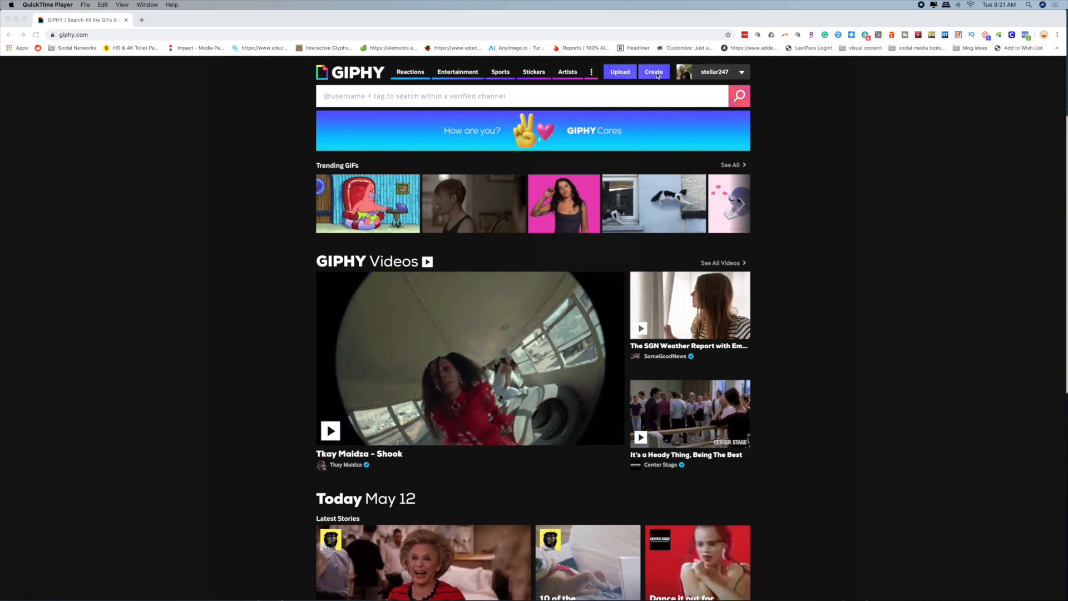
Step: Start a new GIF from a video file on the computer, keep its full length, and continue to decorating
{"action": "left_click", "coordinate": [622, 74]}
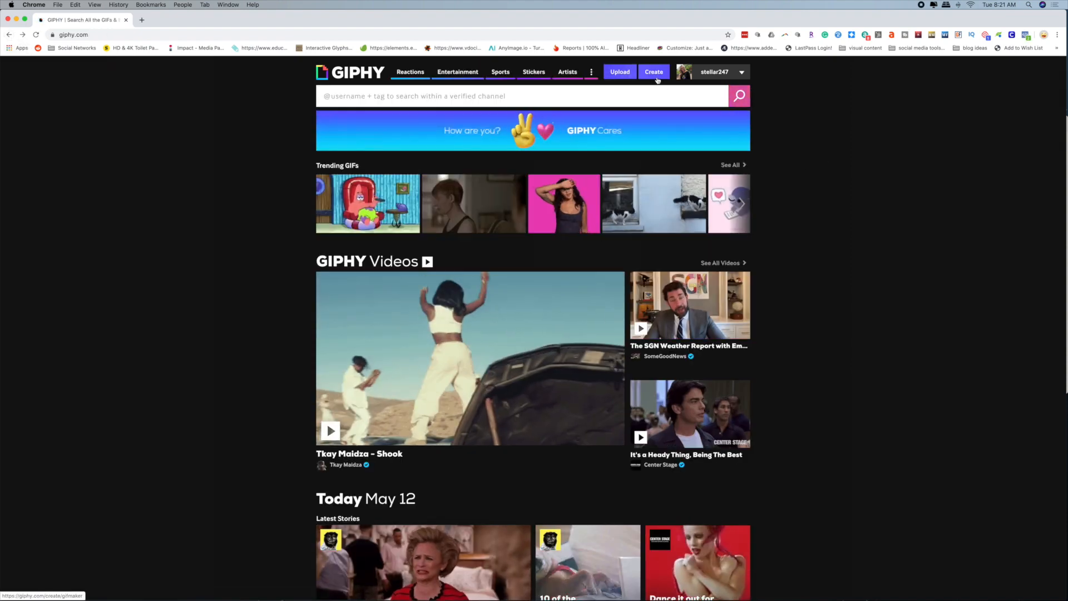
{"action": "left_click", "coordinate": [655, 72]}
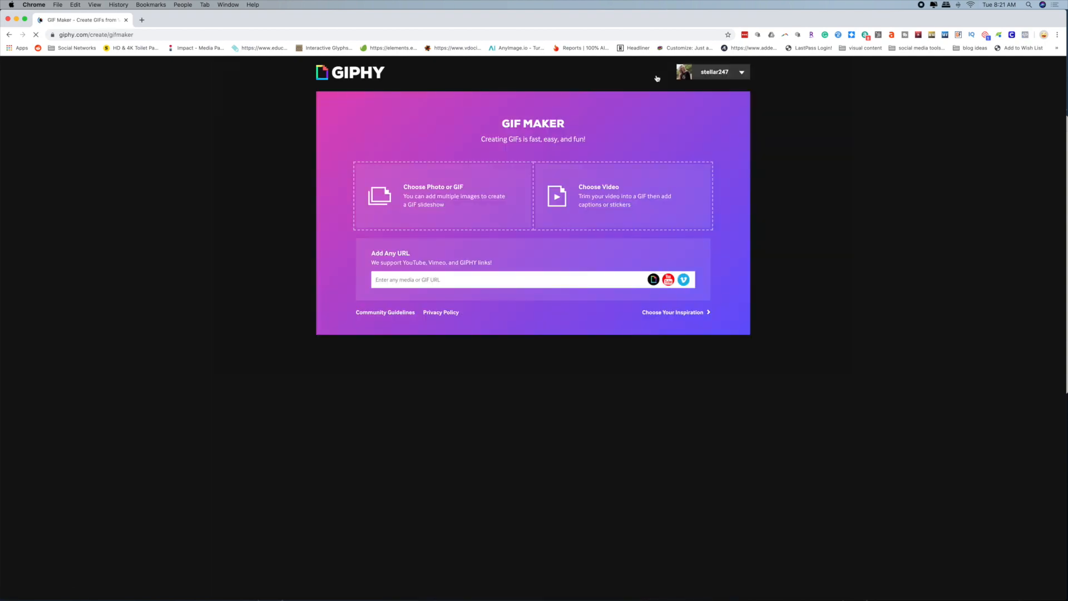
{"action": "left_click", "coordinate": [611, 184]}
{"action": "double_click", "coordinate": [618, 274]}
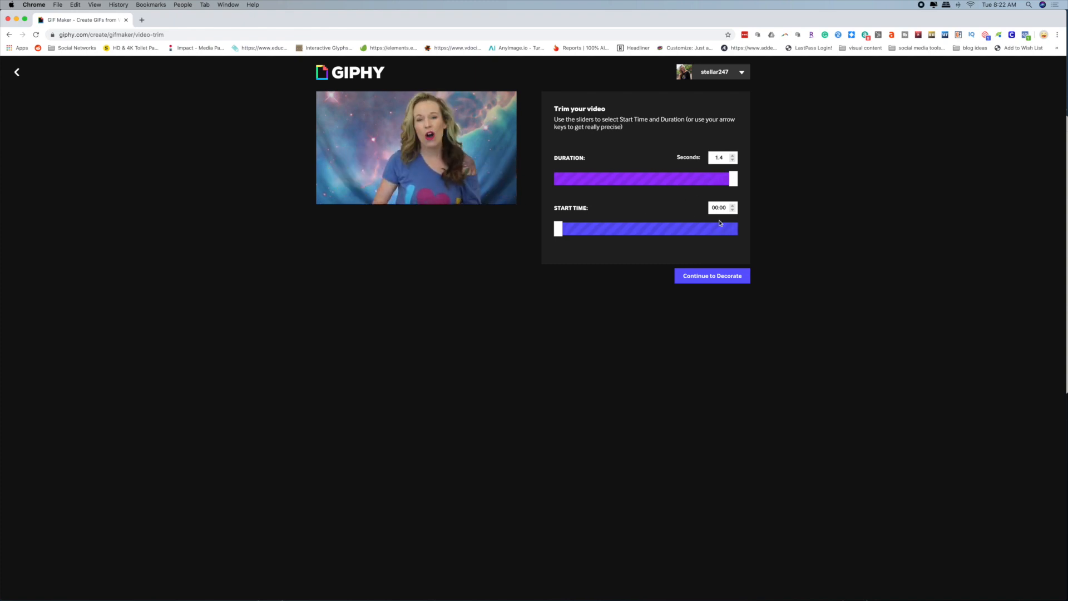
{"action": "left_click", "coordinate": [714, 277]}
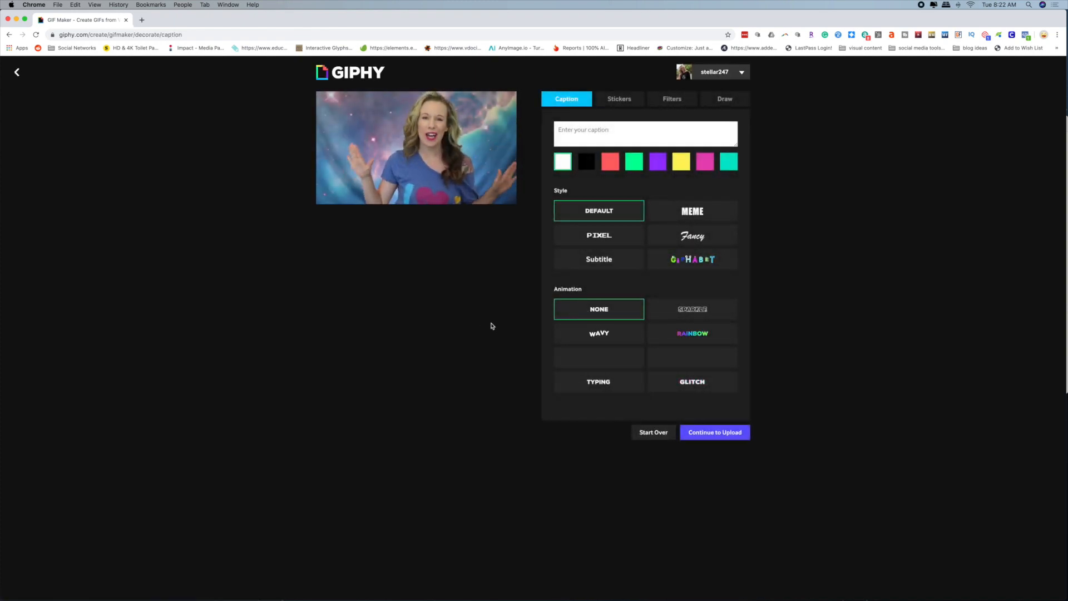
Step: Caption the GIF "Okay Okay" in Meme style with the Sparkle animation, placed along the bottom of the frame
{"action": "type", "text": "Ok Ok"}
{"action": "left_click_drag", "start_coordinate": [416, 138], "coordinate": [415, 180]}
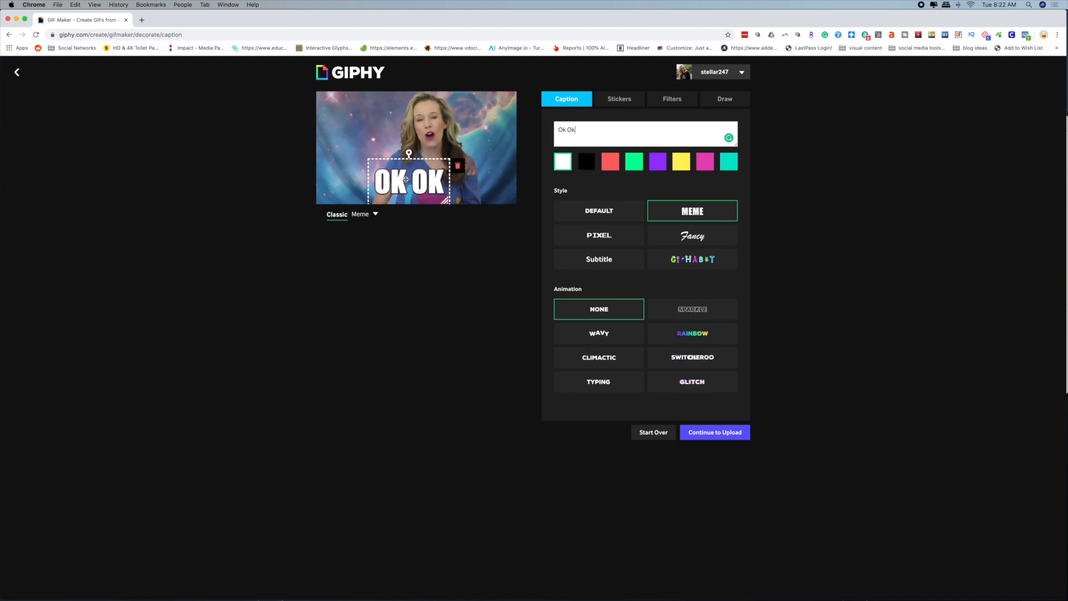
{"action": "left_click", "coordinate": [705, 310]}
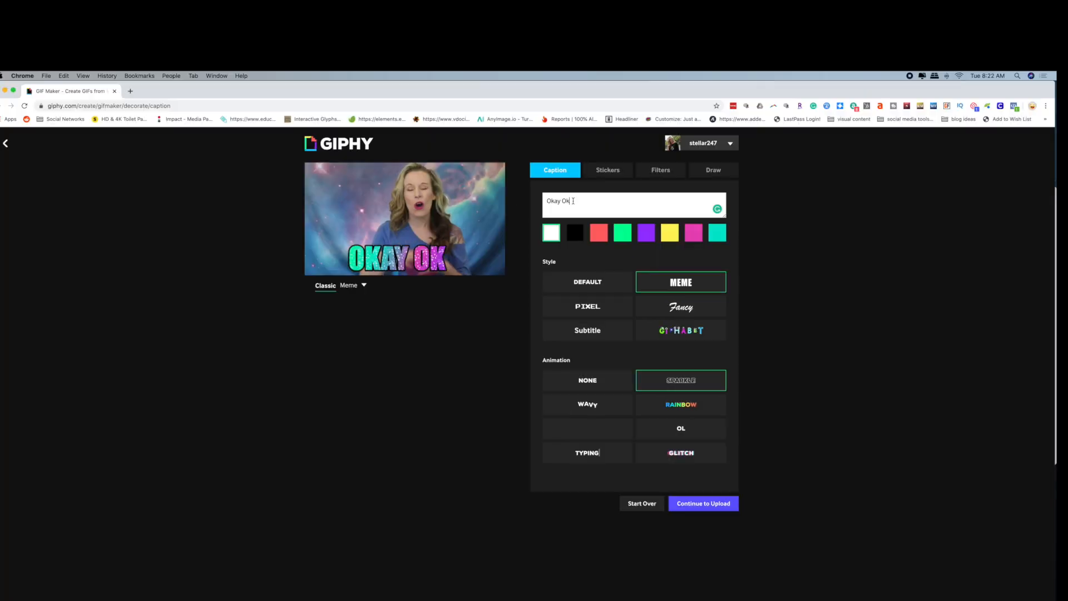
{"action": "type", "text": "ay"}
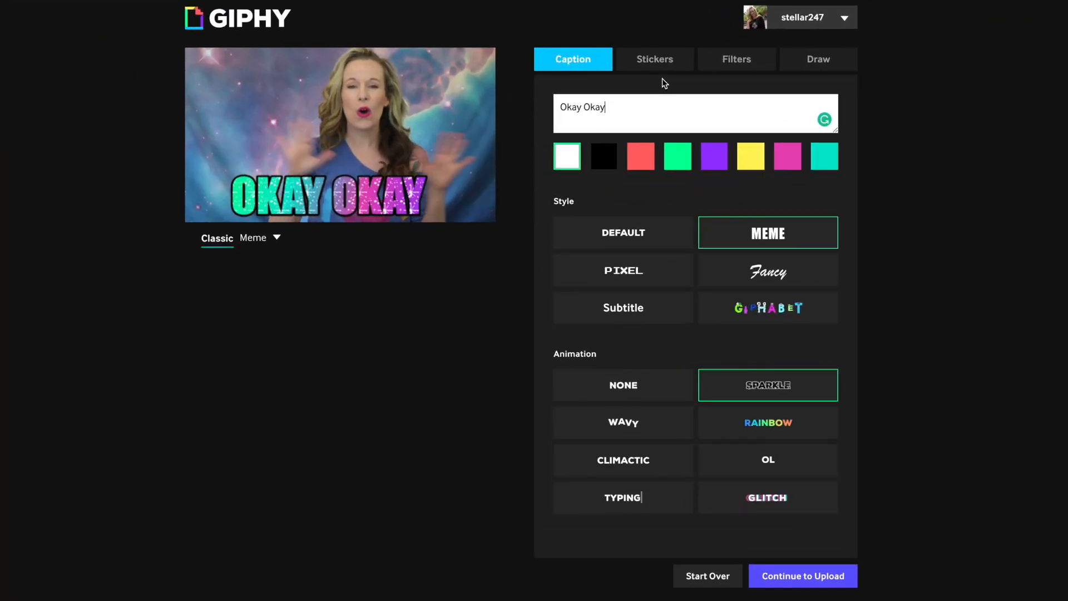
Step: Try the floating hearts sticker beside the woman's head, delete it, and browse further trending stickers
{"action": "left_click", "coordinate": [655, 62]}
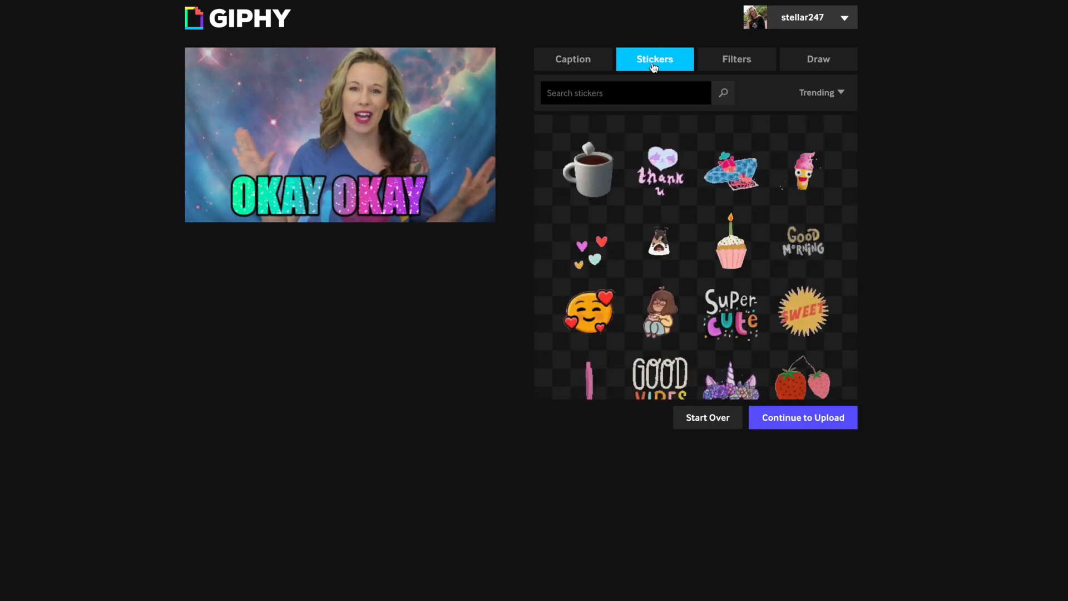
{"action": "left_click", "coordinate": [590, 239]}
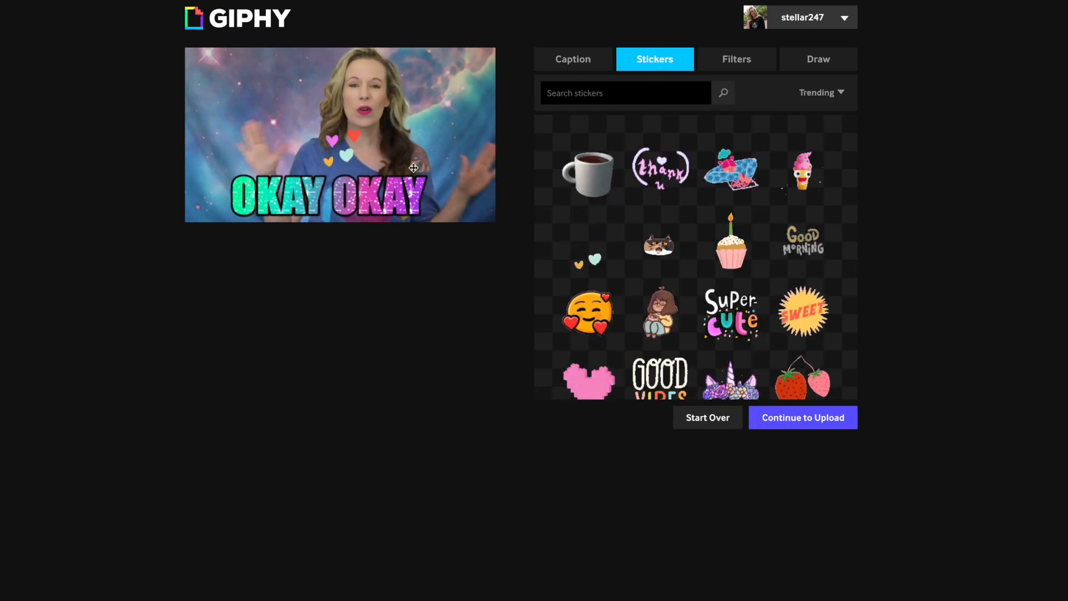
{"action": "left_click_drag", "start_coordinate": [345, 151], "coordinate": [270, 100]}
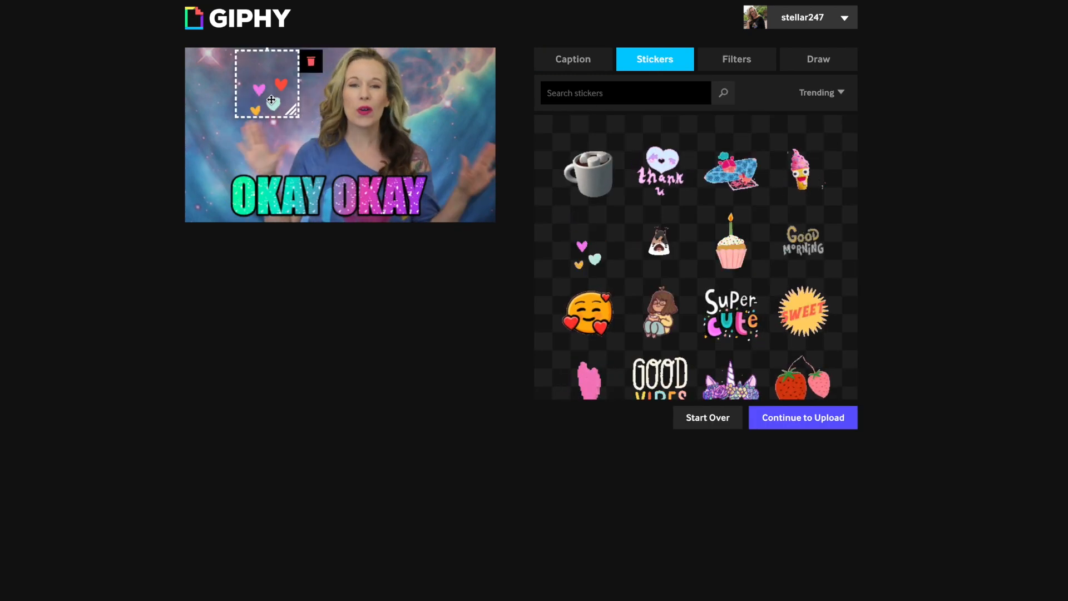
{"action": "left_click", "coordinate": [311, 63]}
{"action": "scroll", "coordinate": [695, 256], "scroll_direction": "down", "scroll_amount": 2}
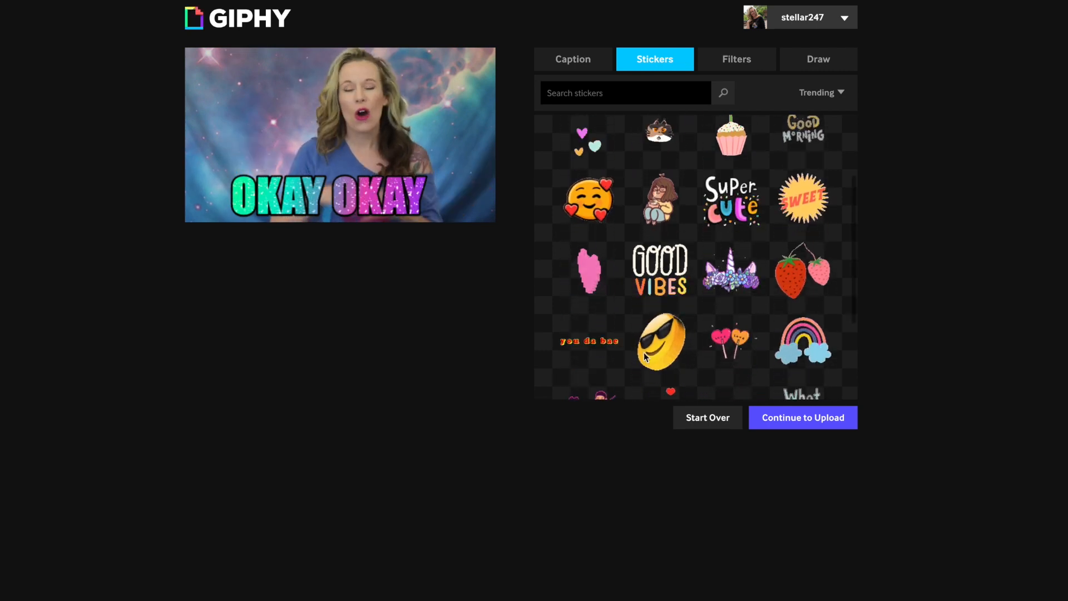
Step: Try the ASCII filter on the GIF and set the filter back to None
{"action": "left_click", "coordinate": [743, 66]}
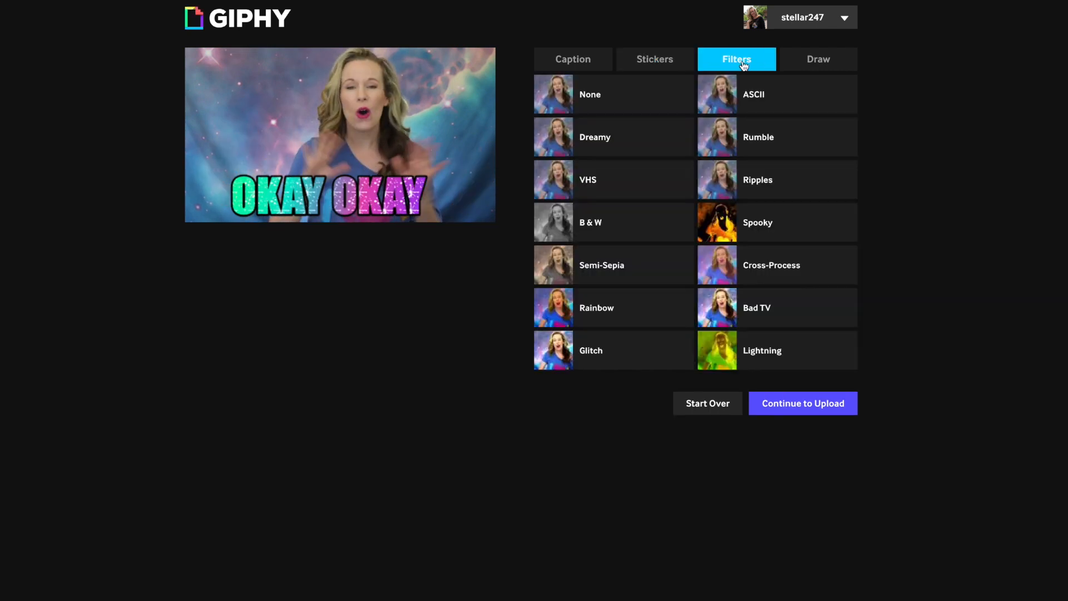
{"action": "left_click", "coordinate": [609, 144]}
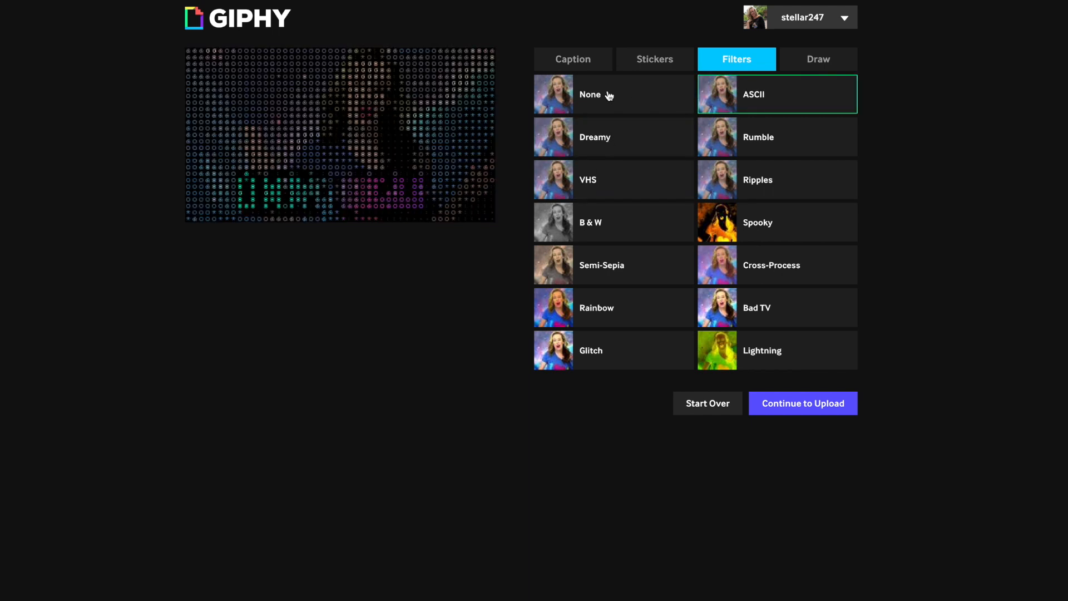
{"action": "left_click", "coordinate": [610, 96]}
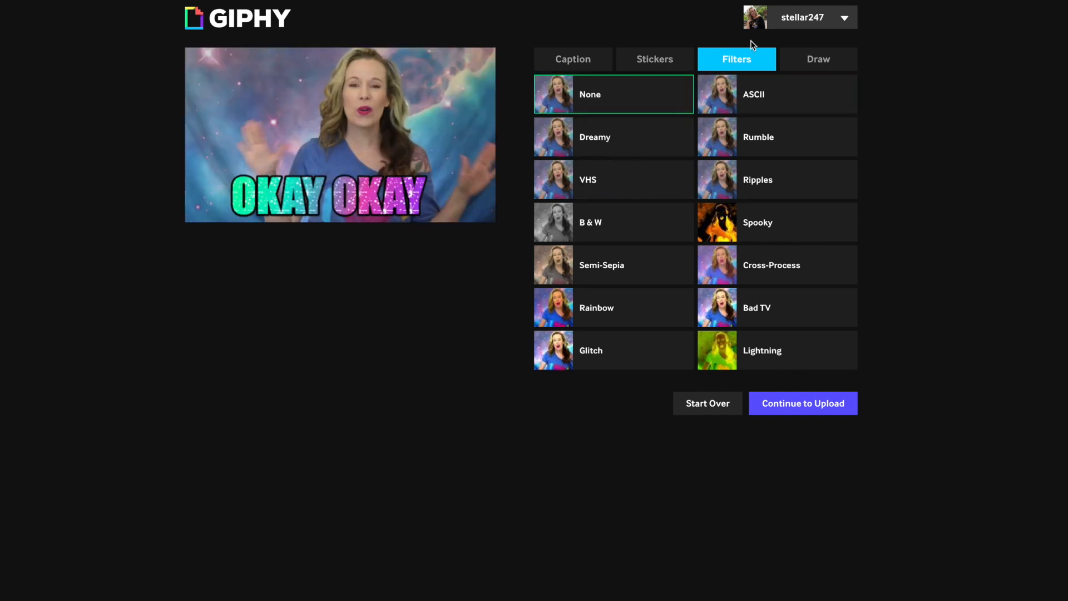
Step: Try a freehand drawn stroke across the middle of the GIF frame
{"action": "left_click", "coordinate": [822, 63]}
{"action": "mouse_move", "coordinate": [458, 117]}
{"action": "left_mouse_down"}
{"action": "mouse_move", "coordinate": [411, 71]}
{"action": "mouse_move", "coordinate": [210, 108]}
{"action": "left_mouse_up"}
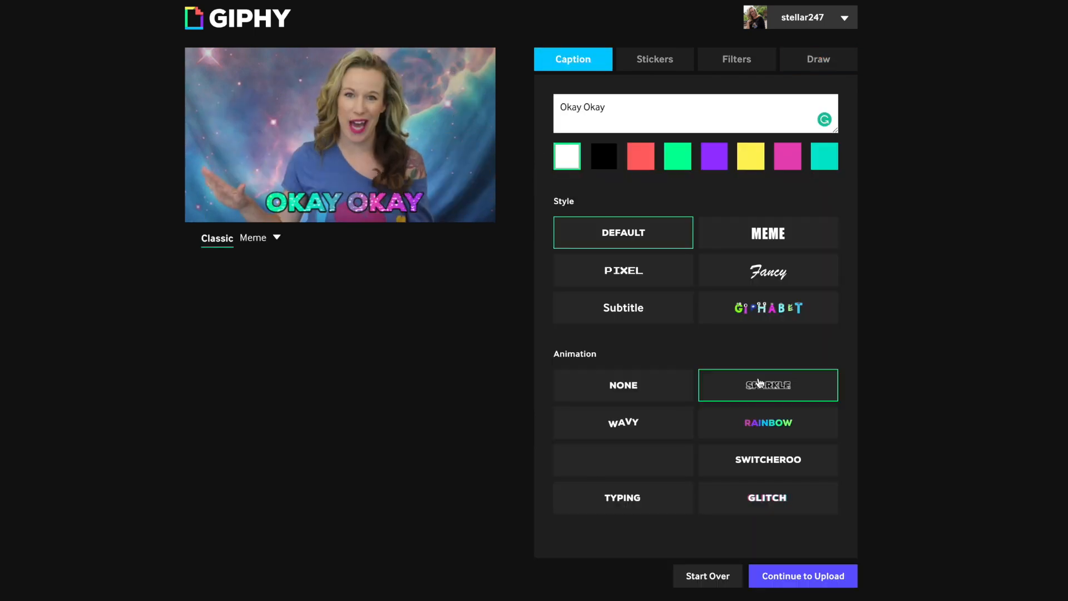
Step: Set the "Okay Okay" caption to Meme style and continue to the upload details
{"action": "left_click", "coordinate": [770, 234]}
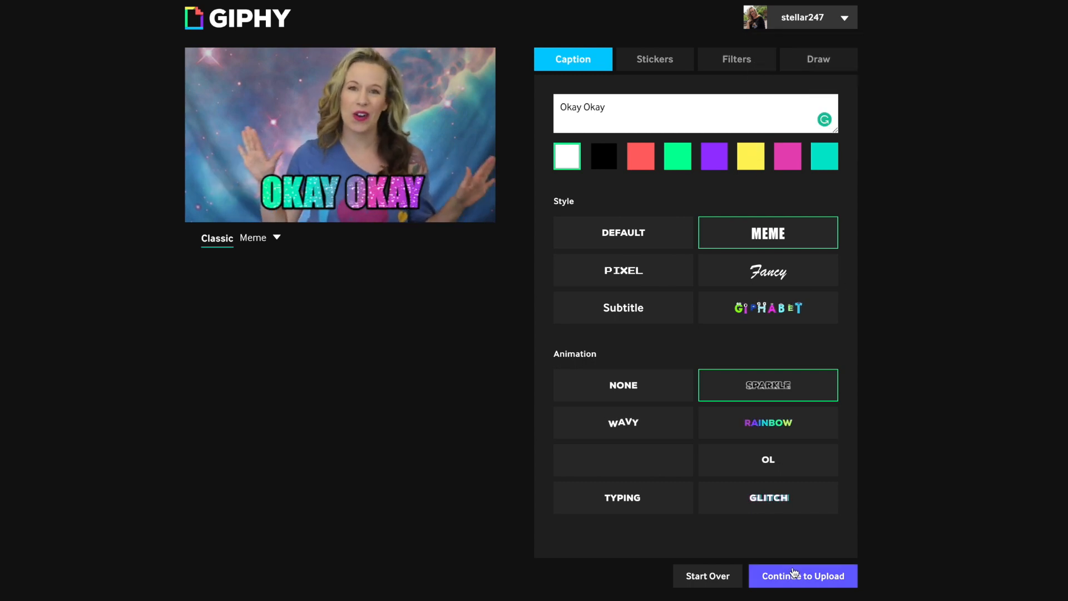
{"action": "left_click", "coordinate": [807, 576]}
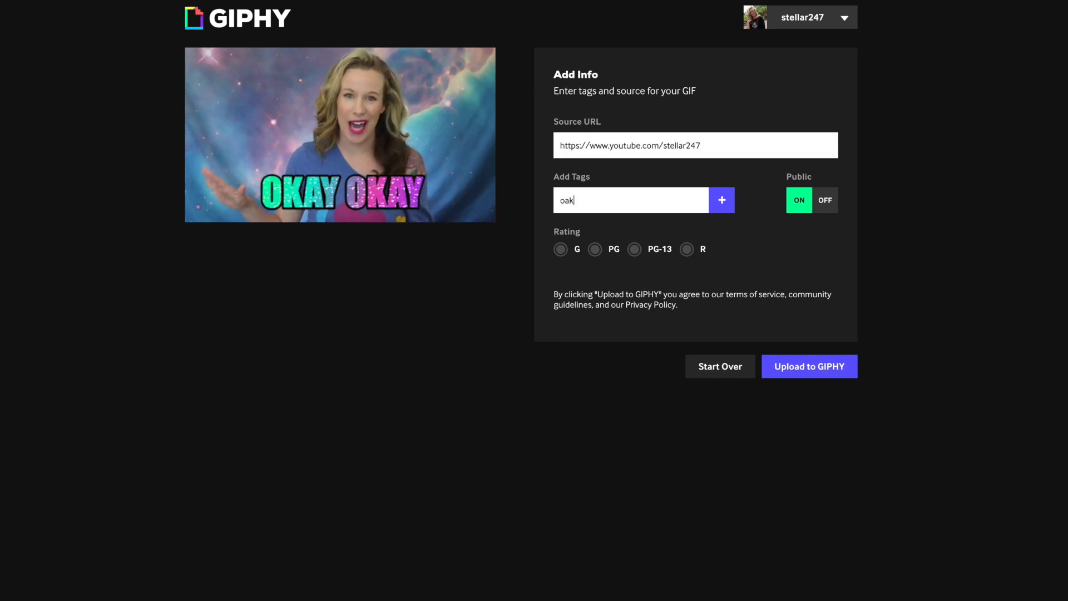
Step: Add the tags okay, okay okay, ok, ok ok, yes and stellar247 to the GIF
{"action": "key", "text": "Return"}
{"action": "type", "text": "okay okay"}
{"action": "key", "text": "Return"}
{"action": "type", "text": "ok"}
{"action": "key", "text": "Return"}
{"action": "type", "text": "ok ok"}
{"action": "key", "text": "Return"}
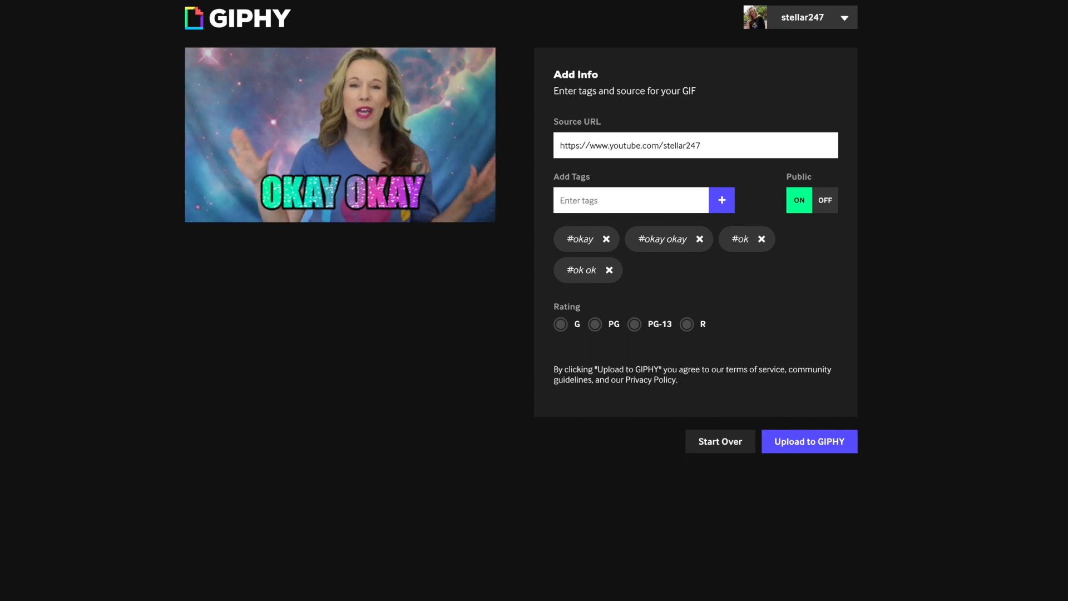
{"action": "type", "text": "yes#stellar247"}
{"action": "key", "text": "Return"}
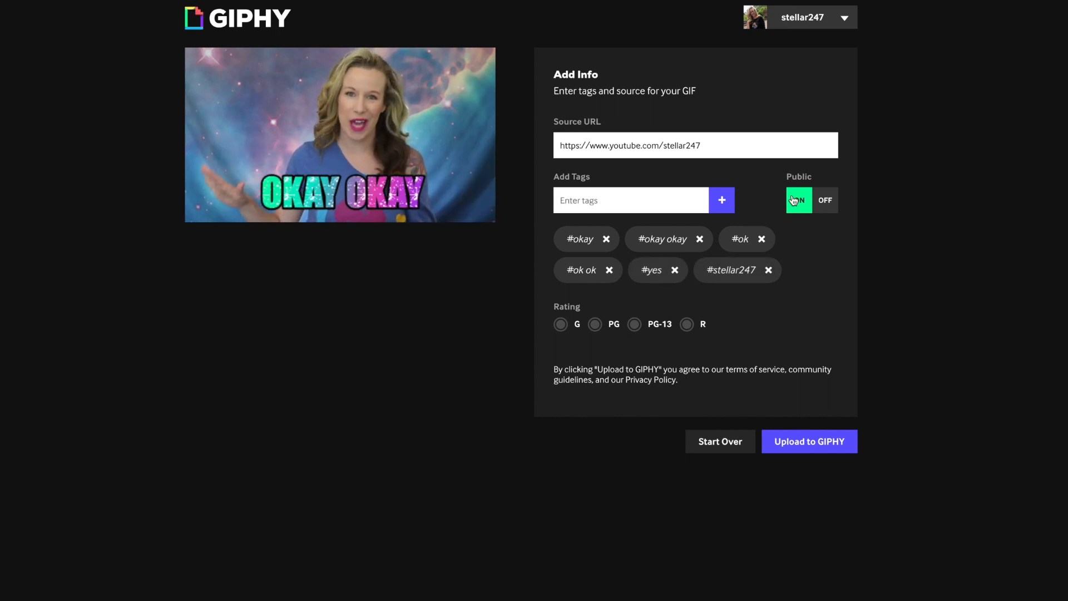